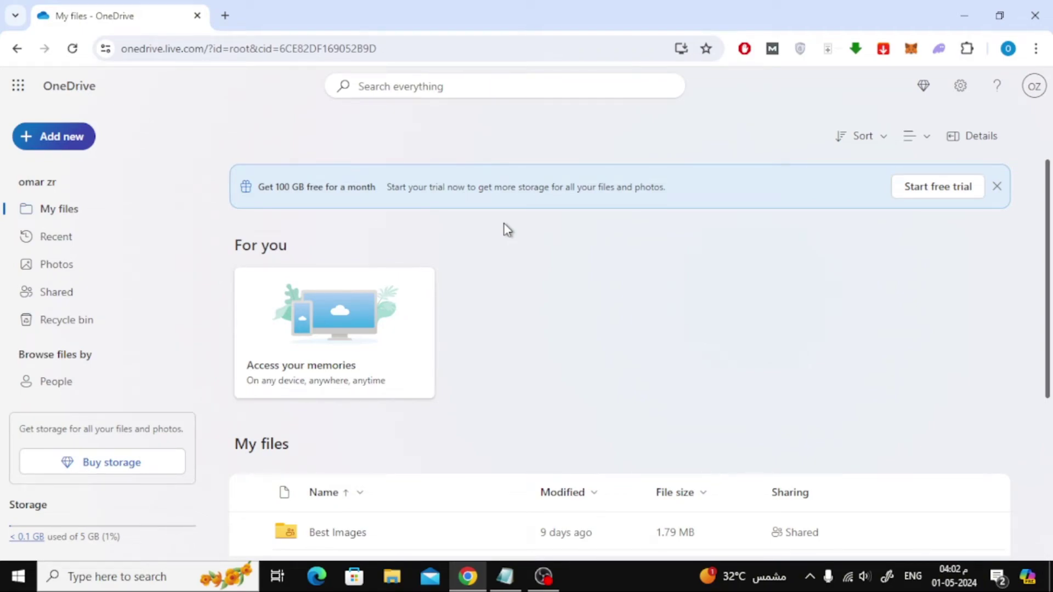
scroll(507, 229, "down", 1)
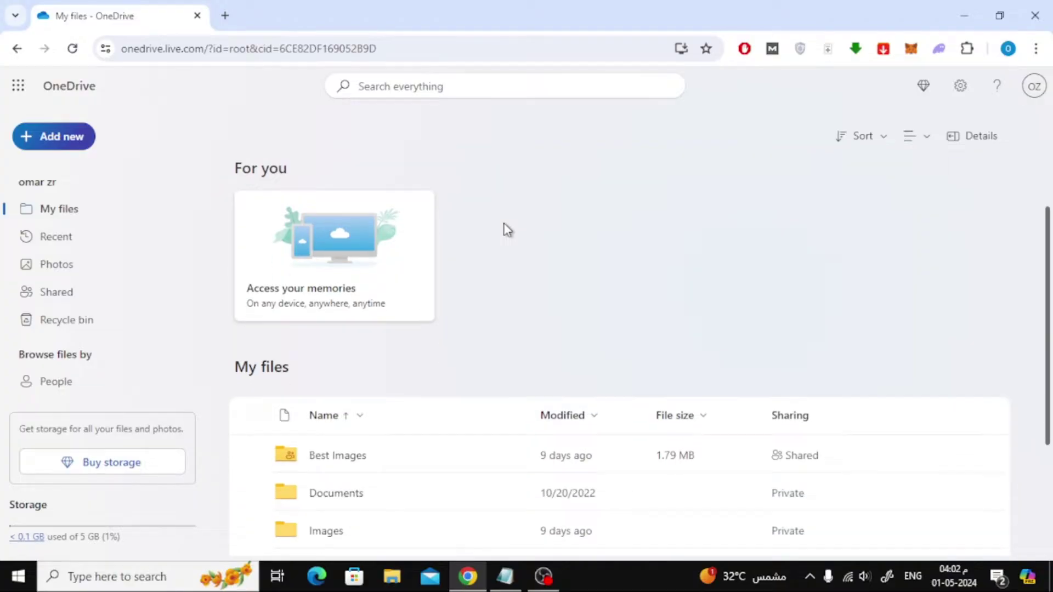
scroll(506, 229, "up", 1)
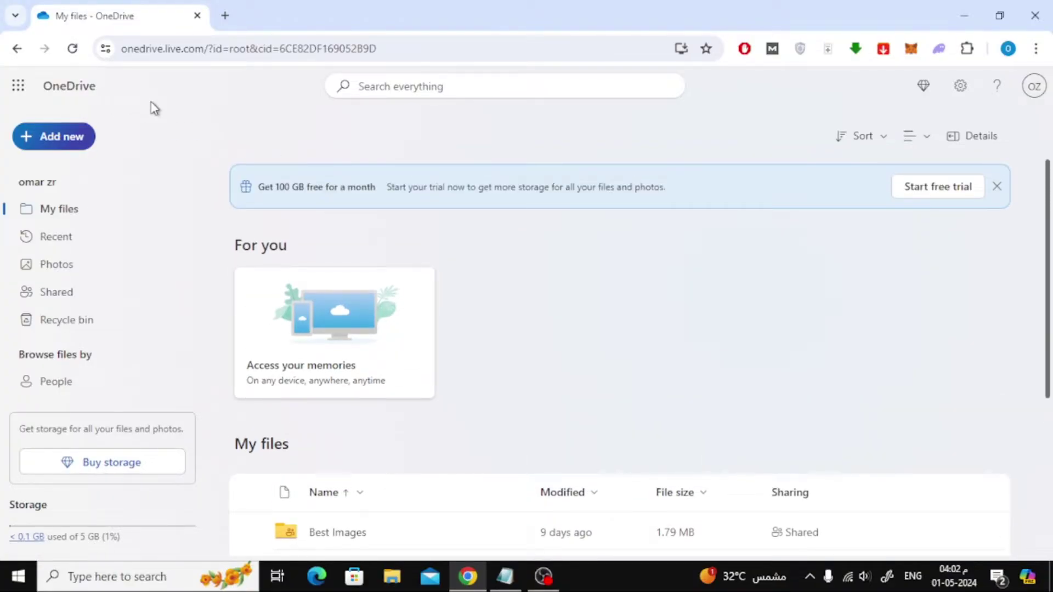
Create a new folder named MyProject in My files, removing the stray space from the name
left_click(52, 150)
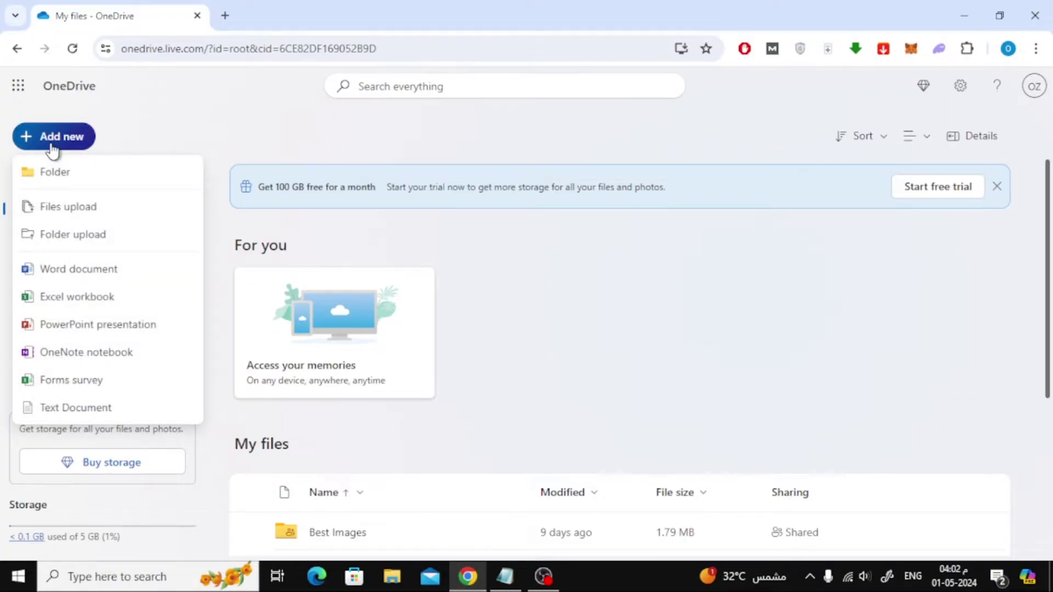
left_click(120, 181)
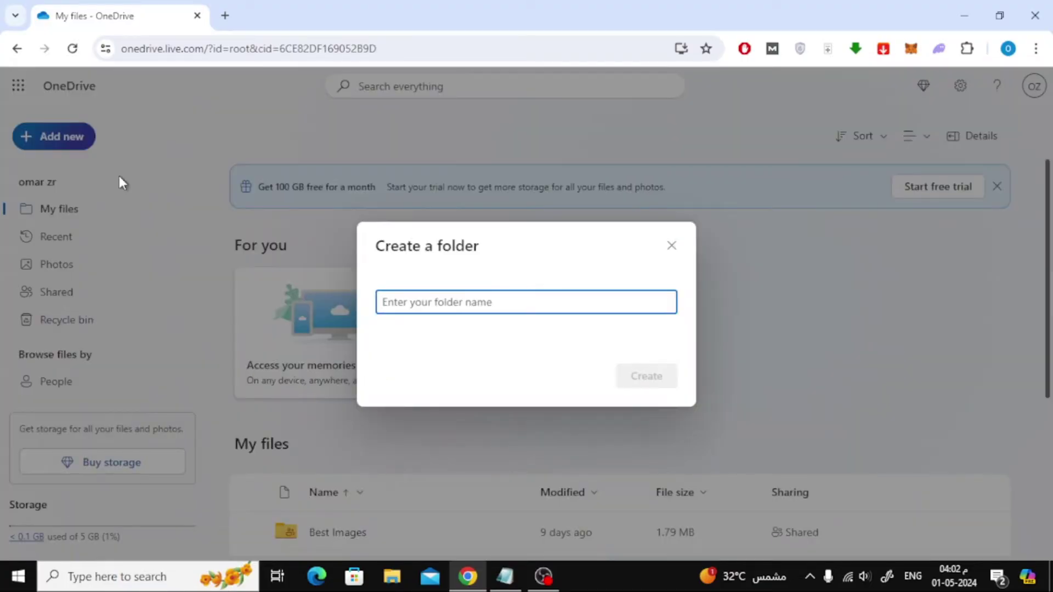
type("My")
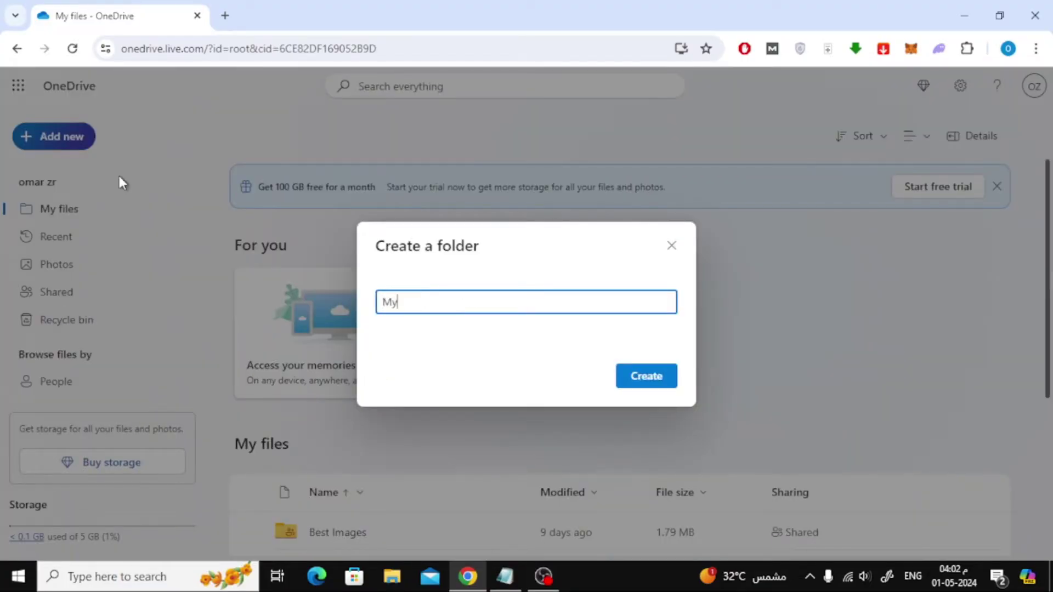
key("BackSpace")
type("Pr")
type("oj")
type("ect")
left_click(645, 382)
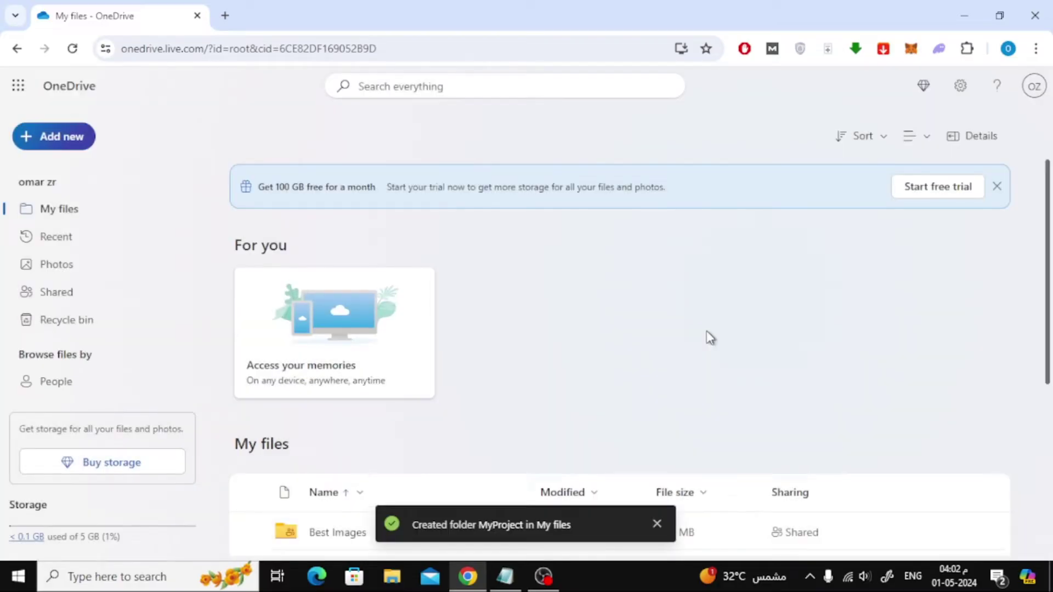
scroll(454, 254, "down", 3)
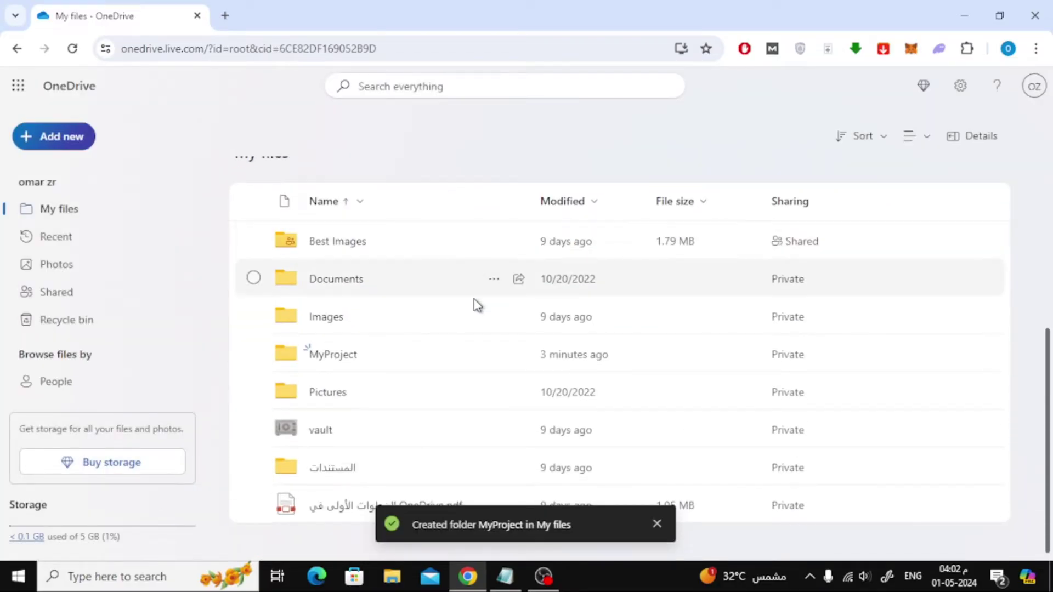
Upload 'White Modern Billed Payment Invoice (4) - converted' PDF from Downloads into MyProject
double_click(390, 366)
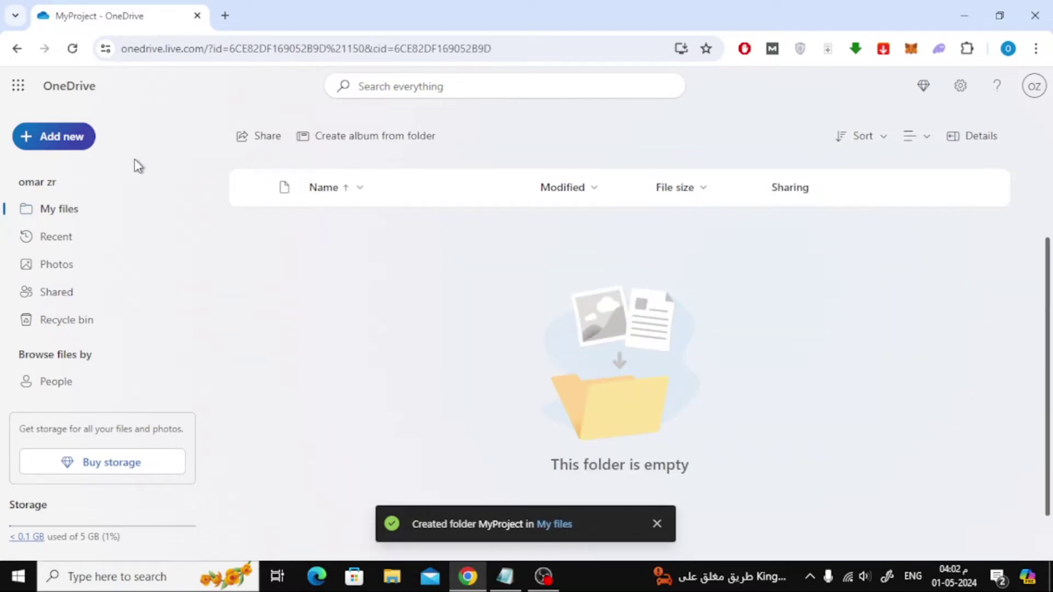
left_click(62, 146)
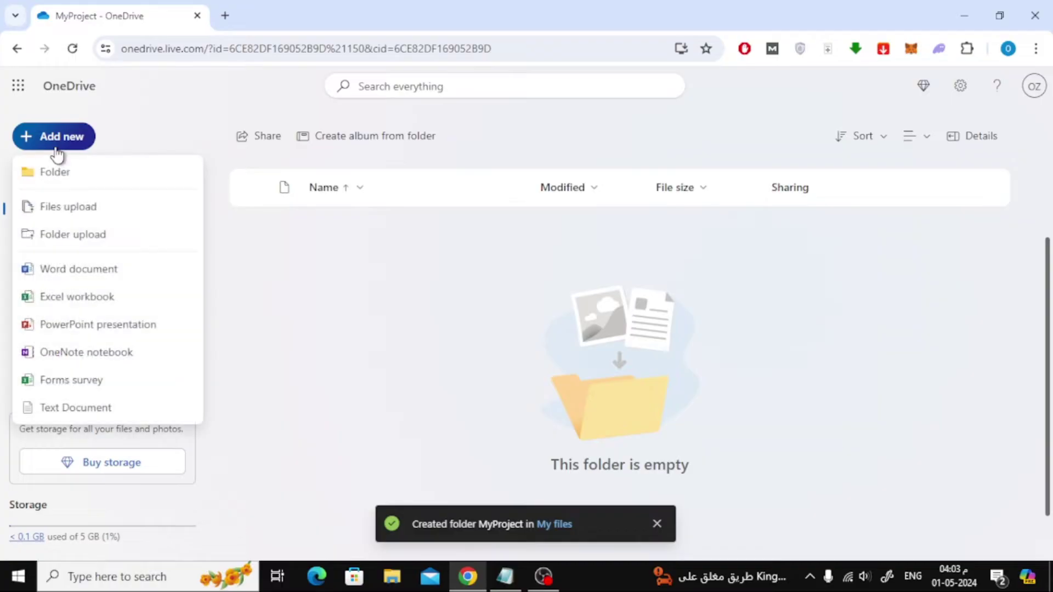
left_click(184, 226)
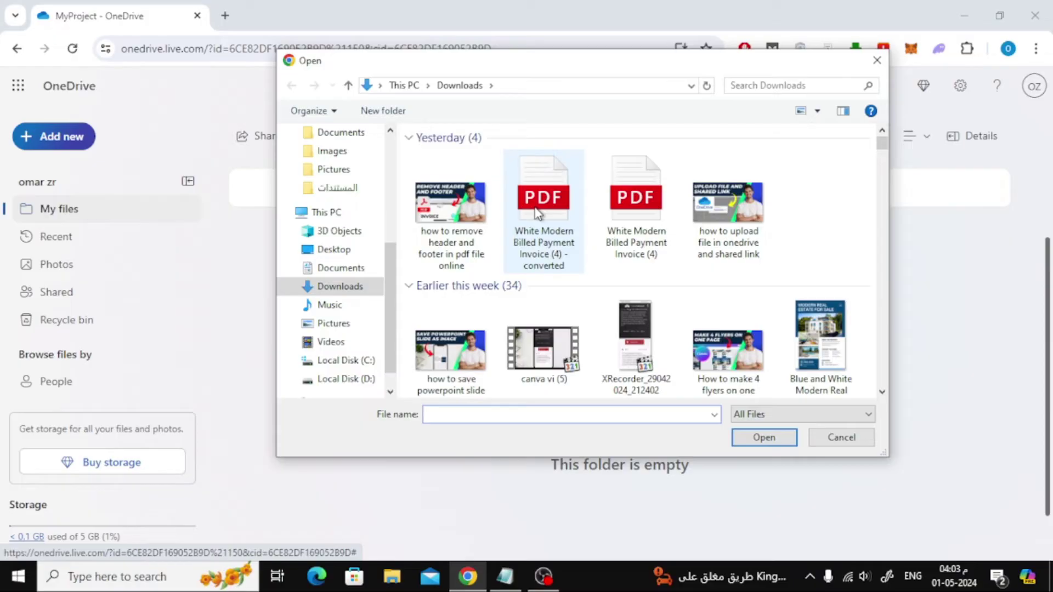
left_click(537, 214)
left_click(764, 437)
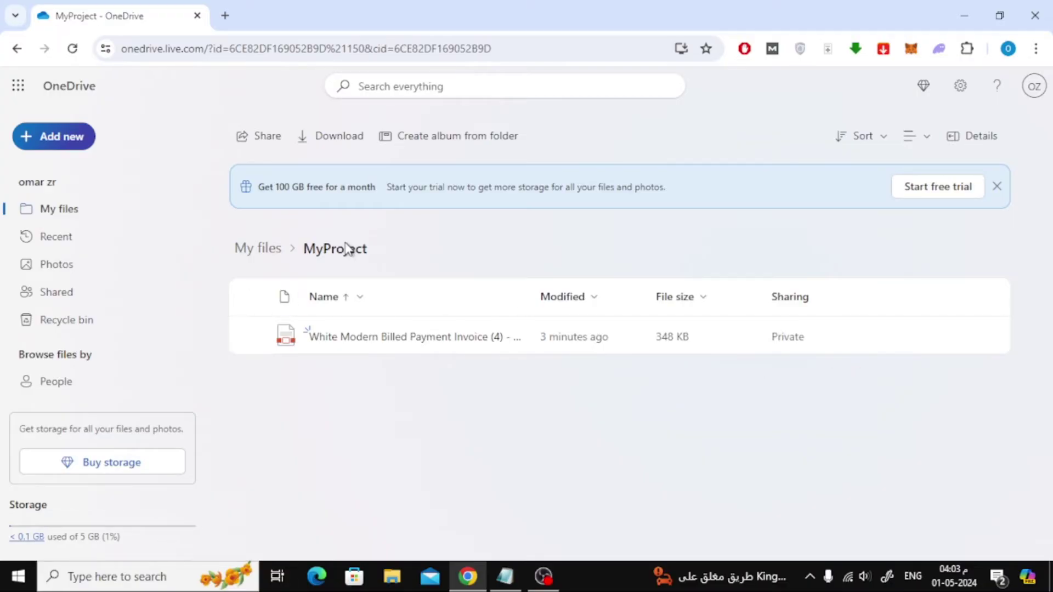
Back in My files, open sharing for MyProject and erase the typed recipient address
left_click(249, 257)
scroll(252, 256, "down", 3)
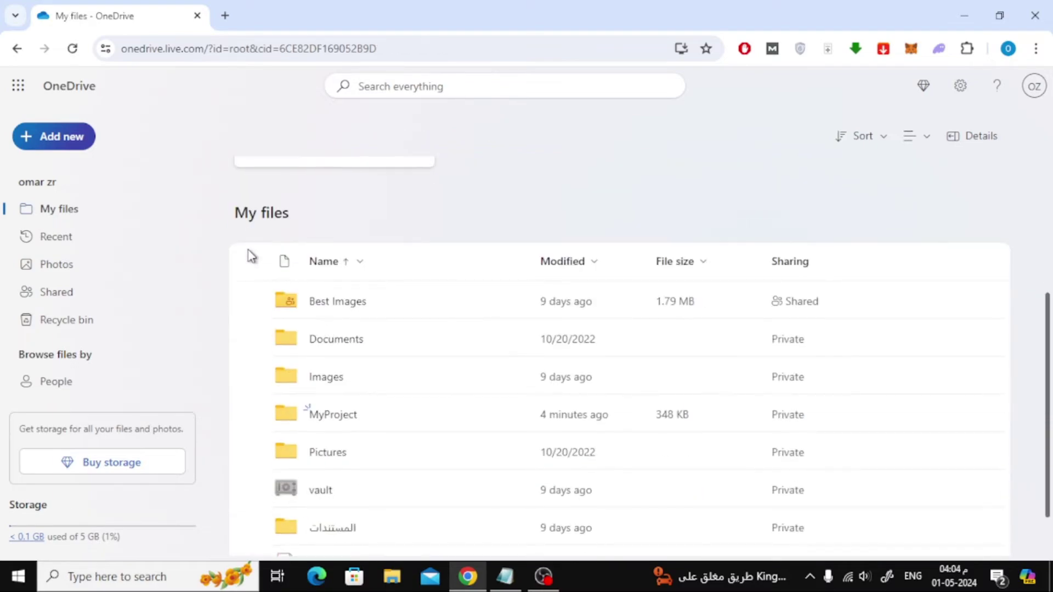
scroll(250, 255, "down", 1)
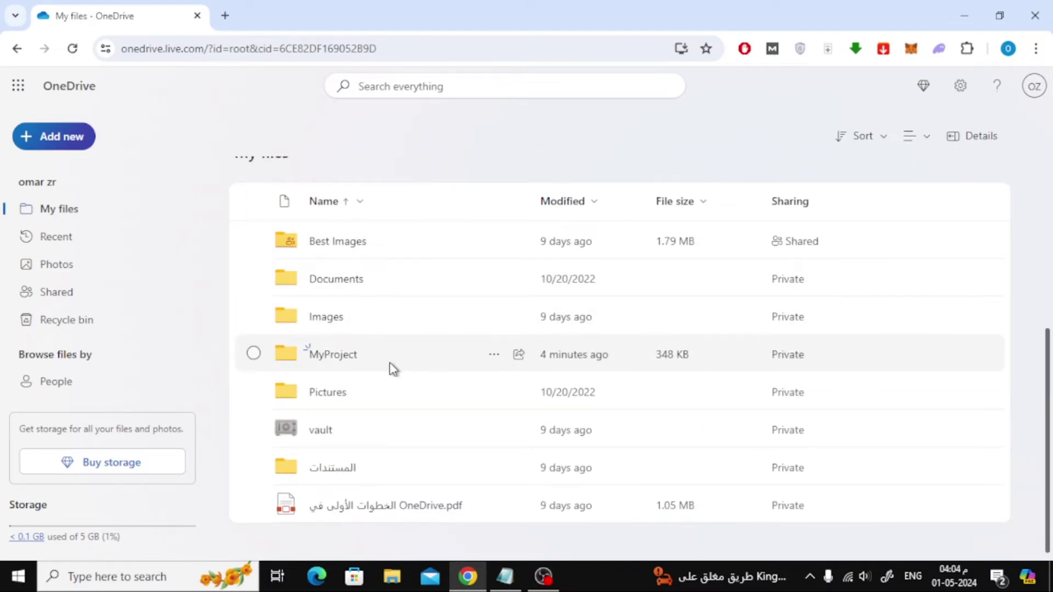
left_click(519, 356)
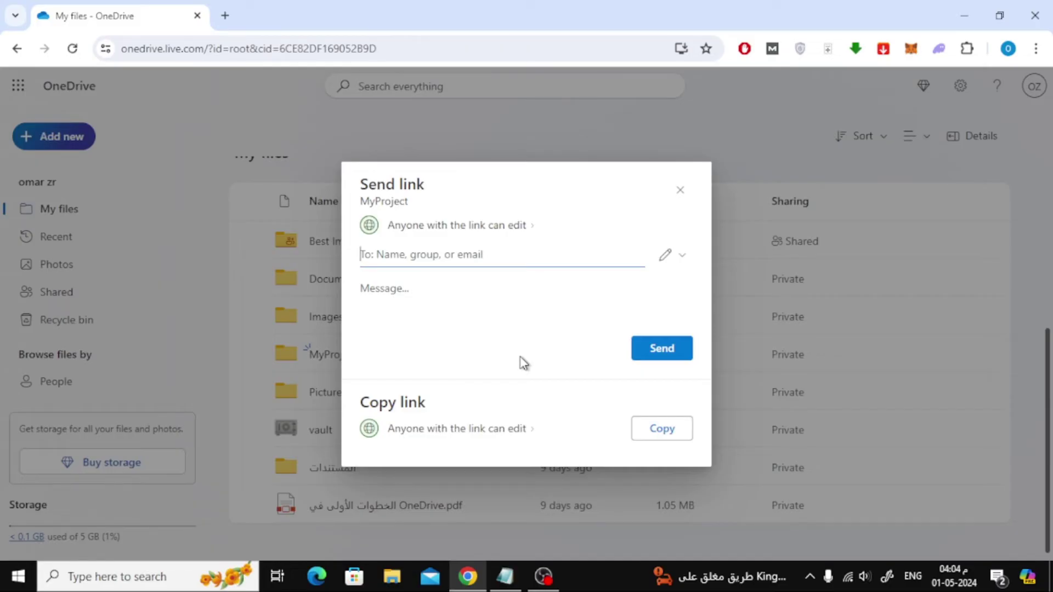
type("om")
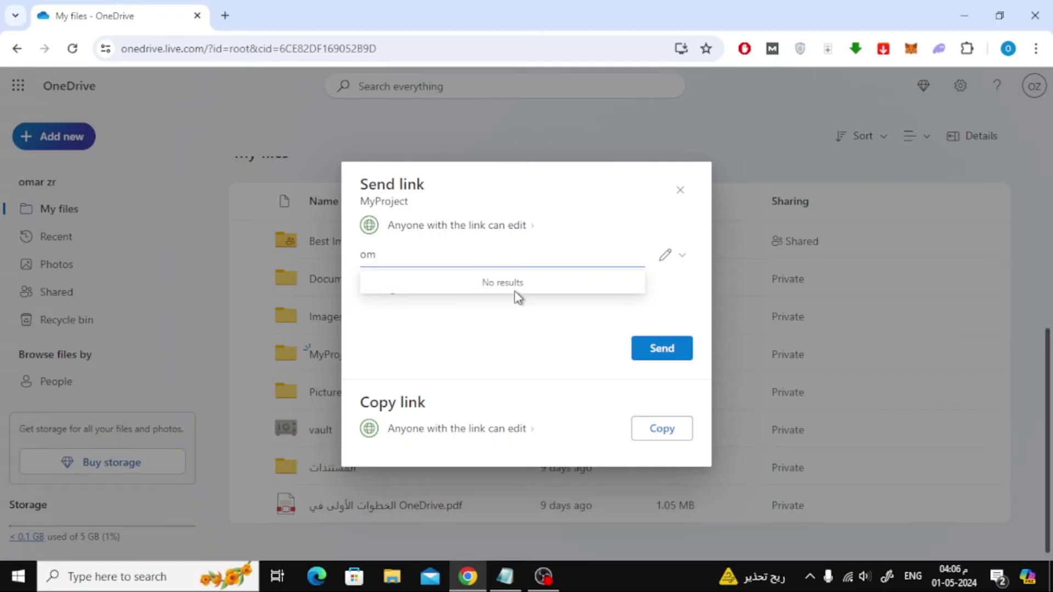
type("ar@")
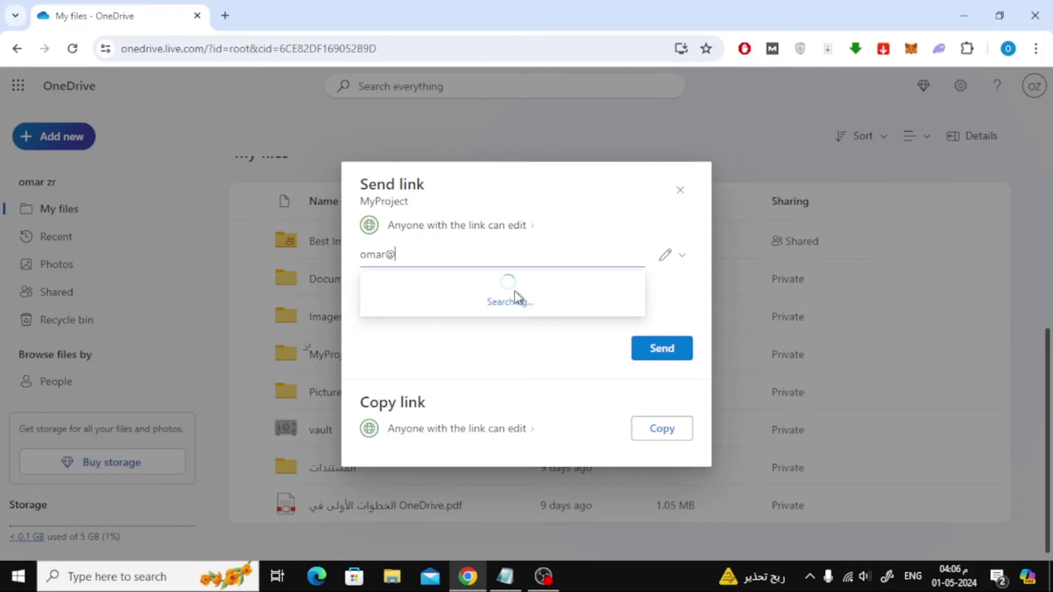
type("test")
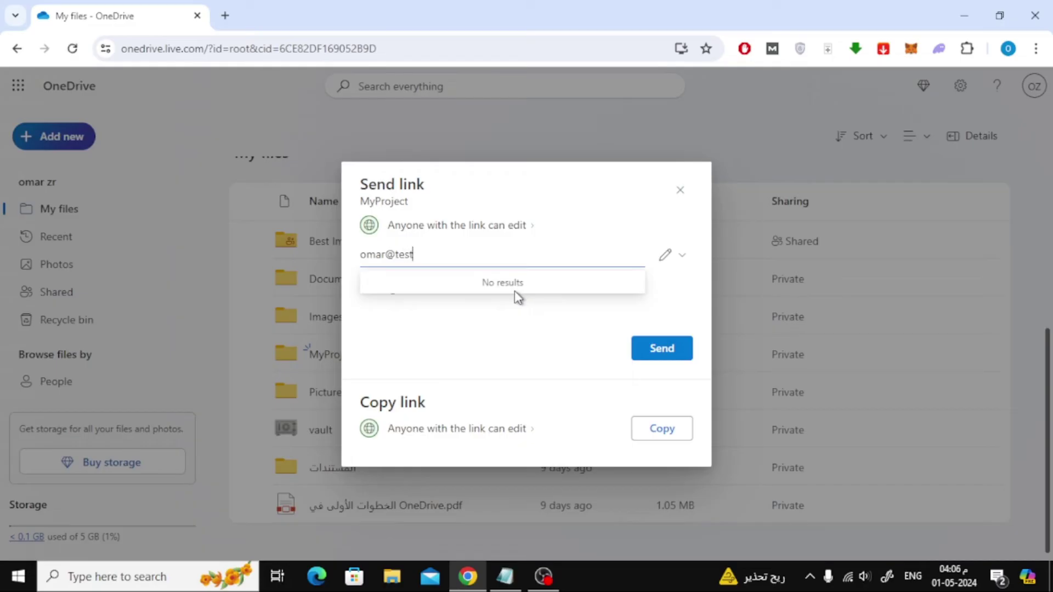
type(".com")
key("BackSpace")
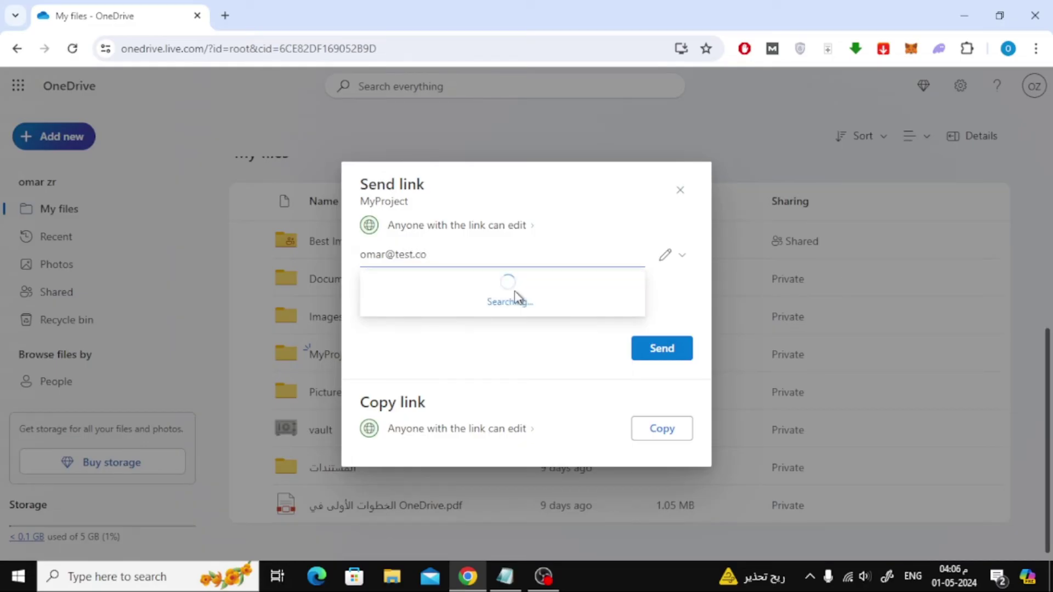
key("BackSpace")
key("BackSpace")
key("BackSpace")
key("BackSpace")
key("BackSpace")
key("BackSpace")
key("BackSpace")
key("BackSpace")
key("BackSpace")
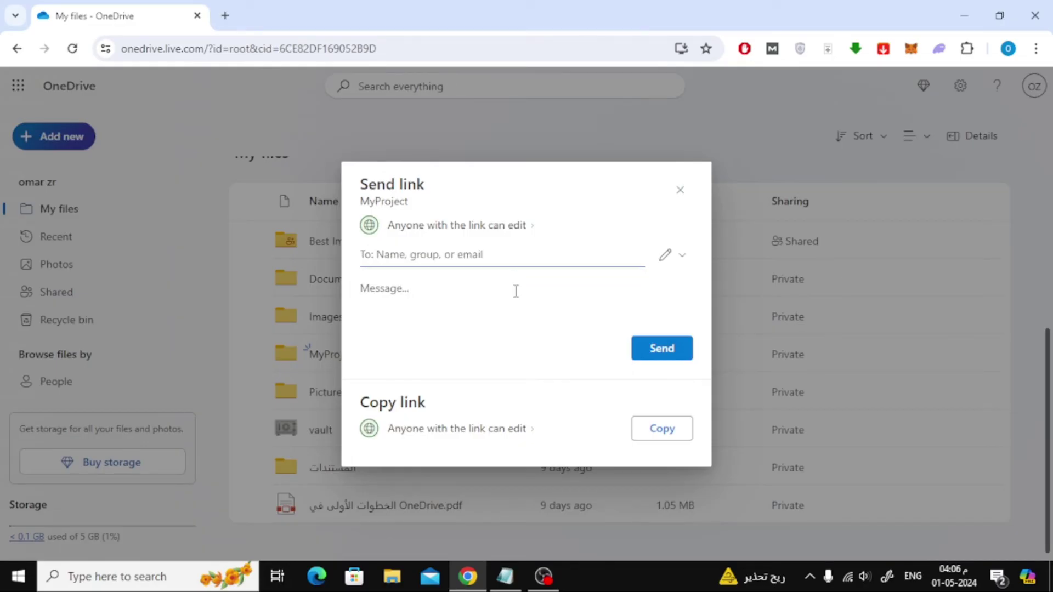
Set the MyProject link to Anyone with the link, Can view, and apply
left_click(448, 432)
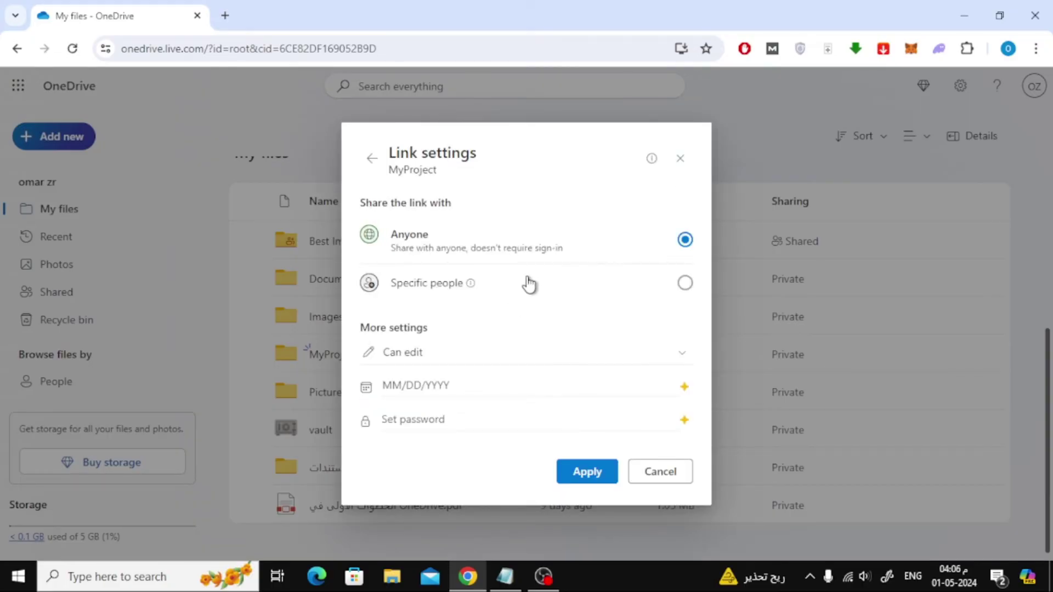
left_click(658, 283)
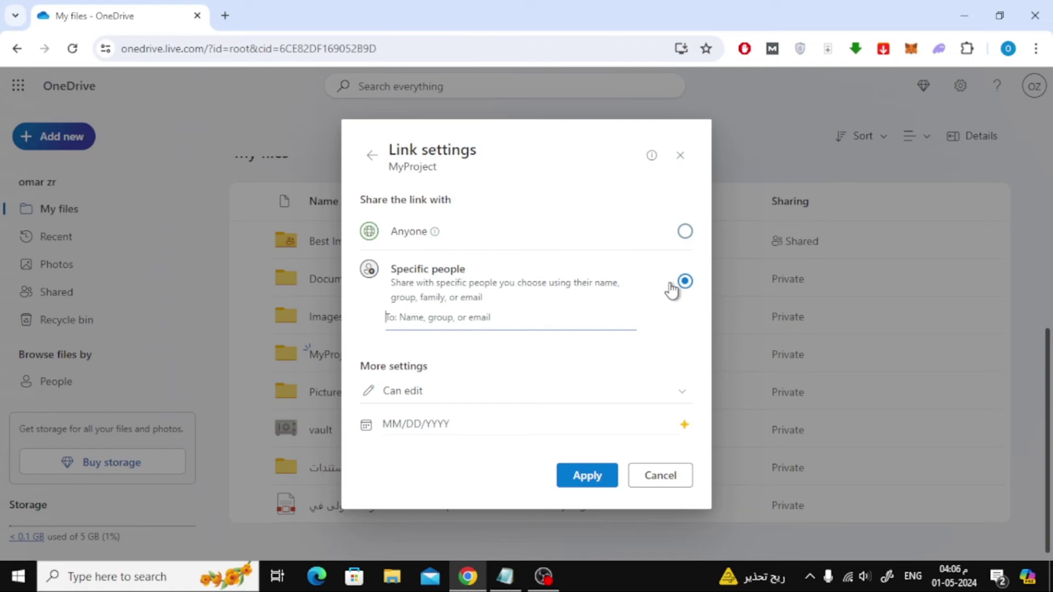
left_click(685, 232)
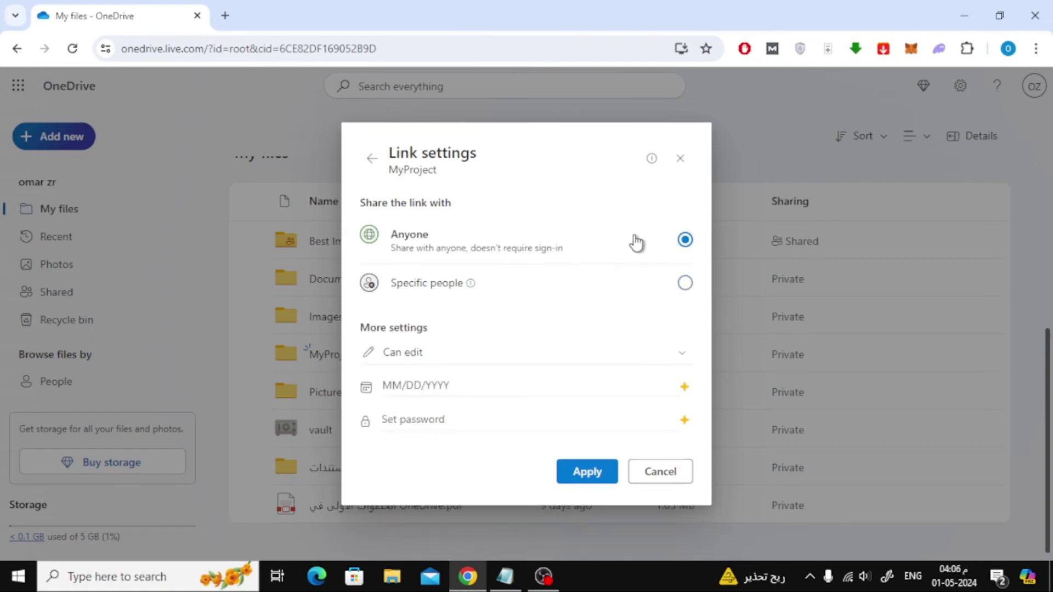
left_click(440, 359)
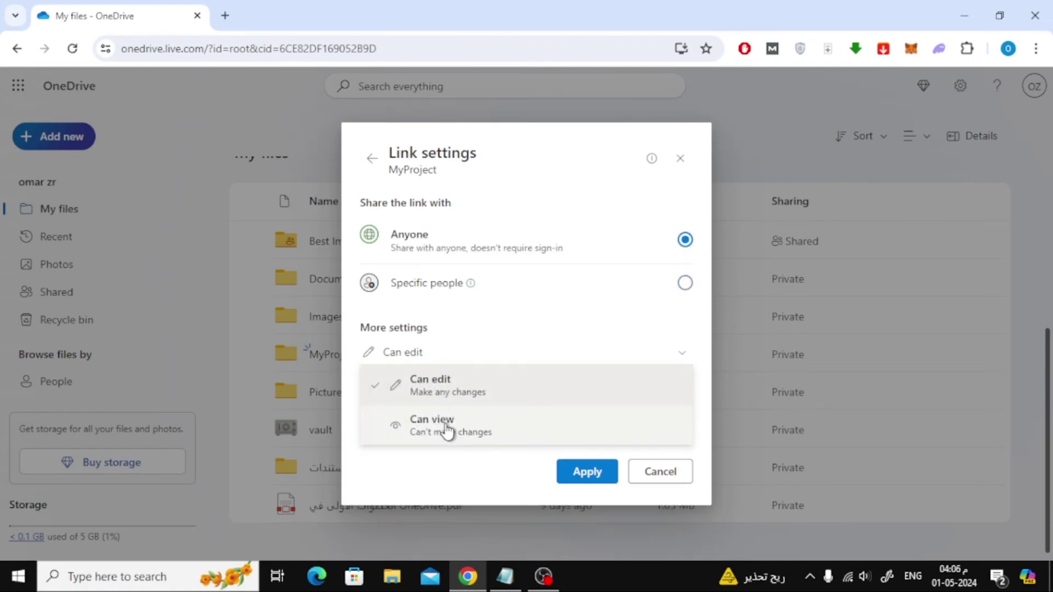
left_click(527, 429)
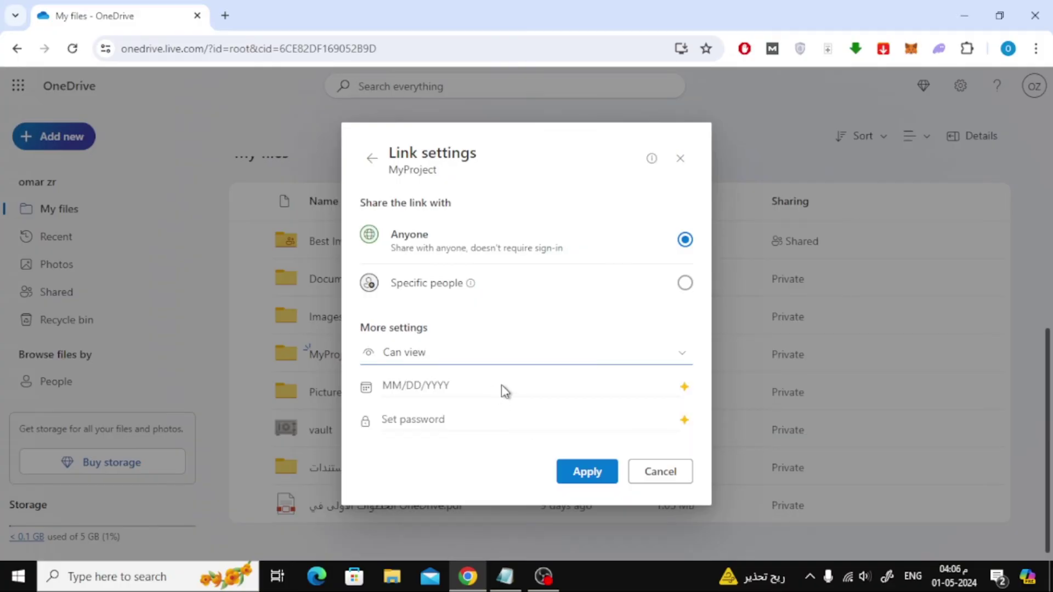
left_click(576, 477)
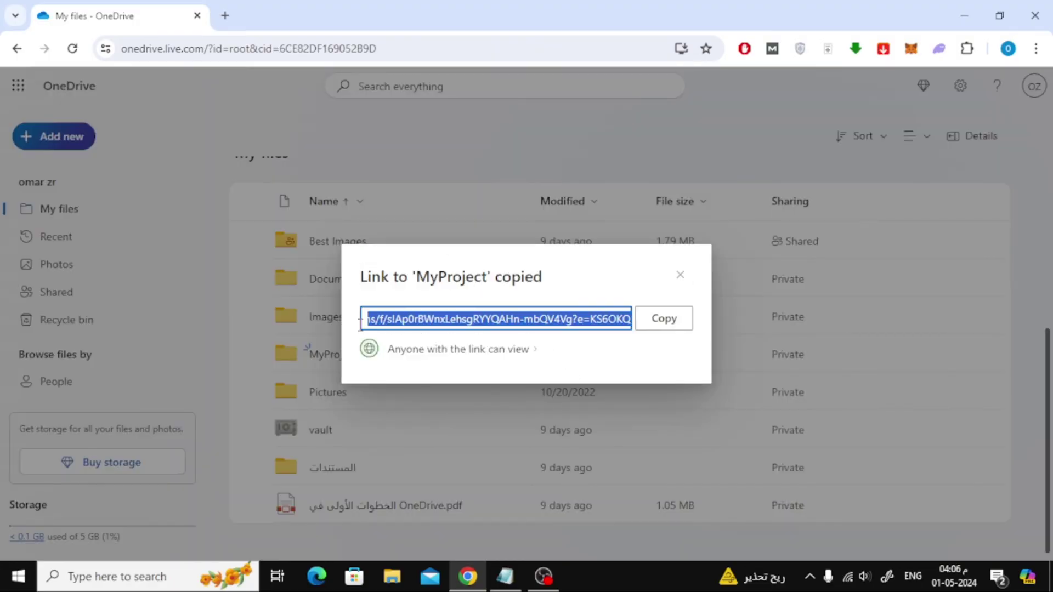
Copy the view-only link and load it in a new Chrome Incognito window
left_click(676, 322)
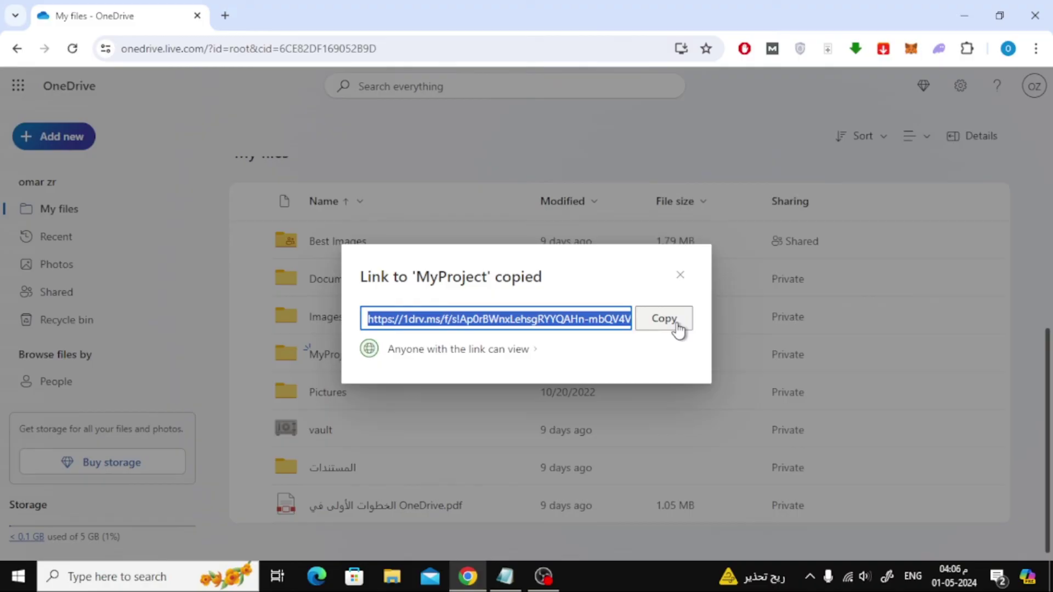
left_click(1036, 48)
left_click(909, 125)
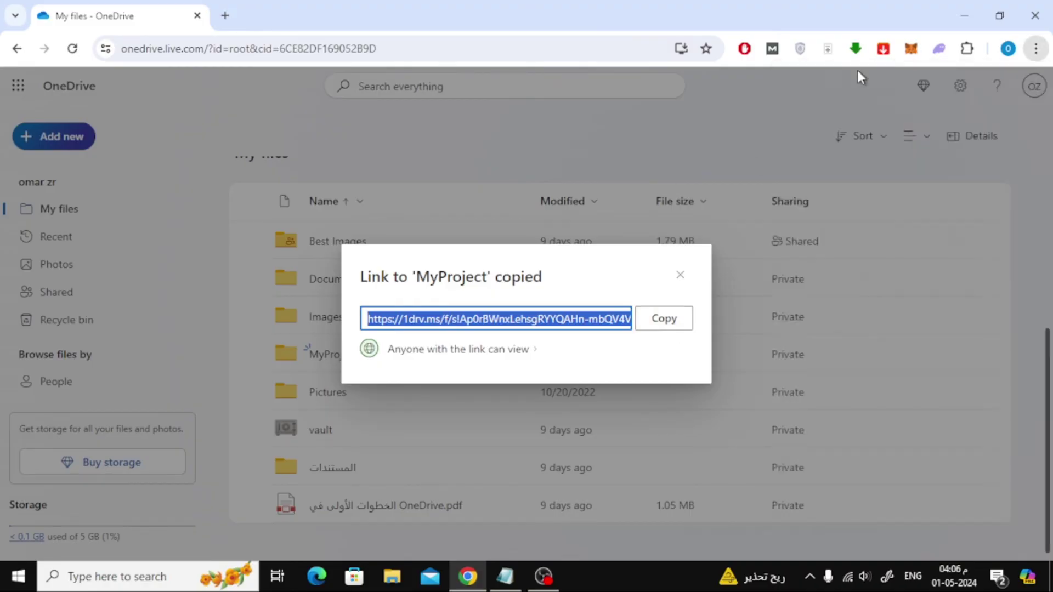
key("ctrl+v")
key("Return")
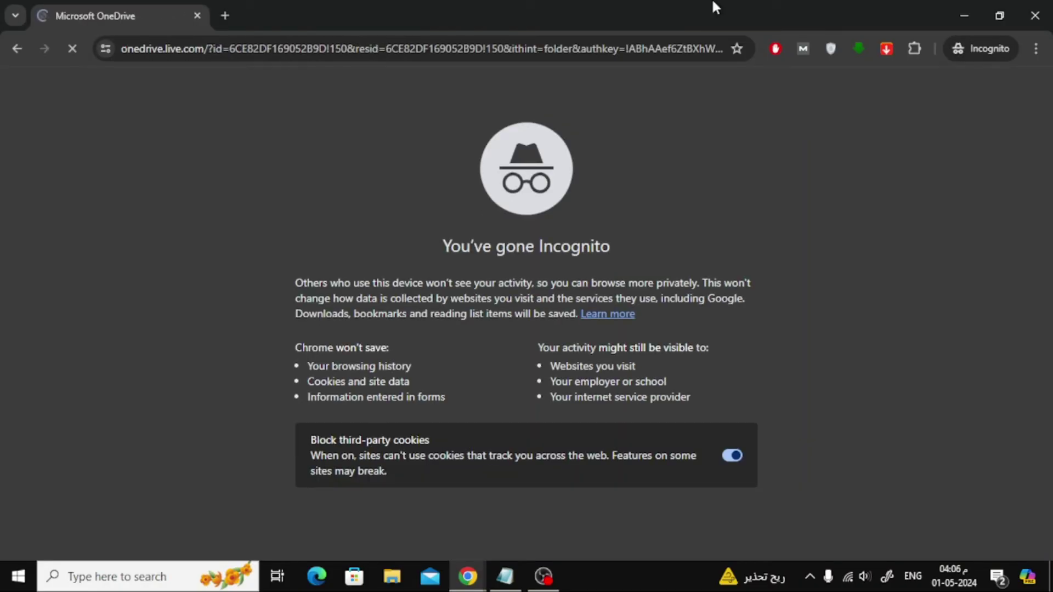